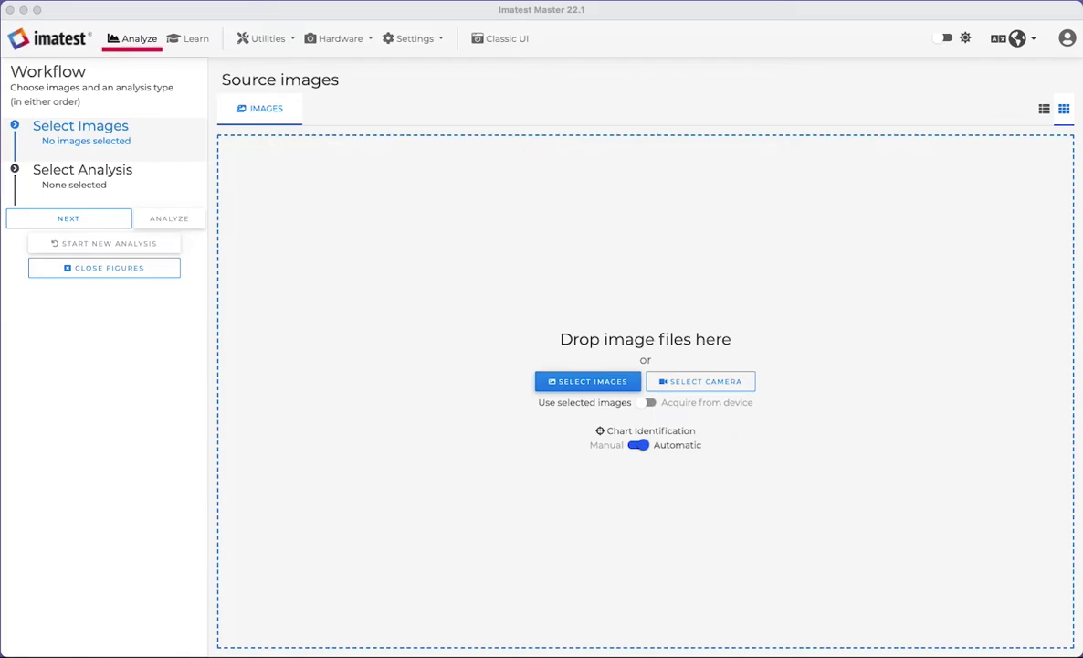
Drop eSFR-ISO_example.JPG into the image drop zone so it auto-matches to eSFR ISO
click(139, 143)
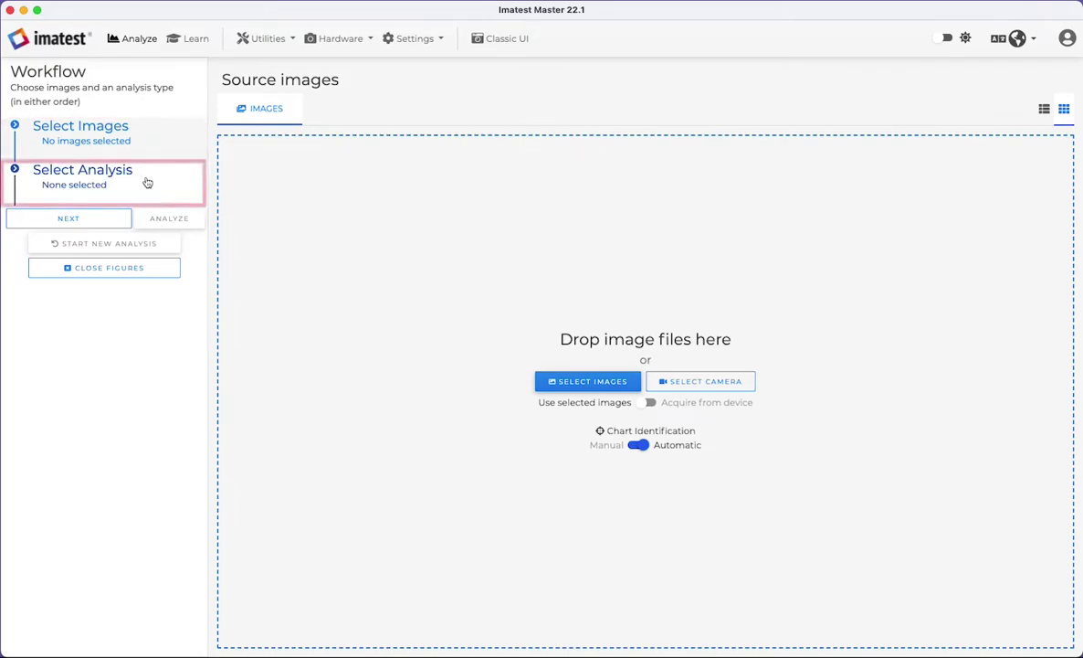
click(145, 182)
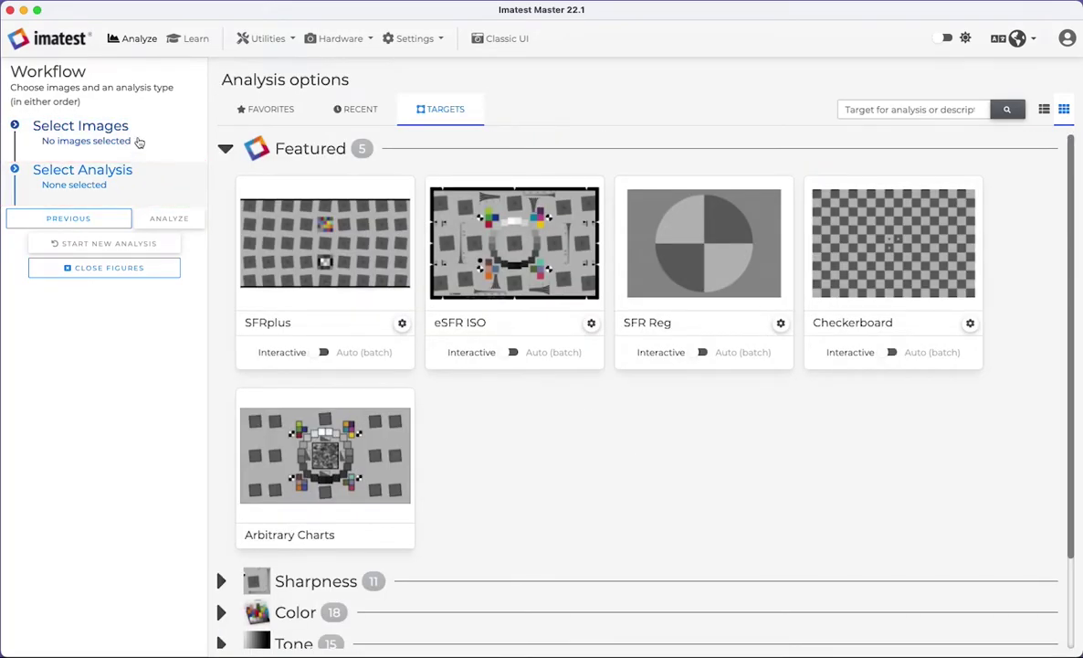
click(139, 141)
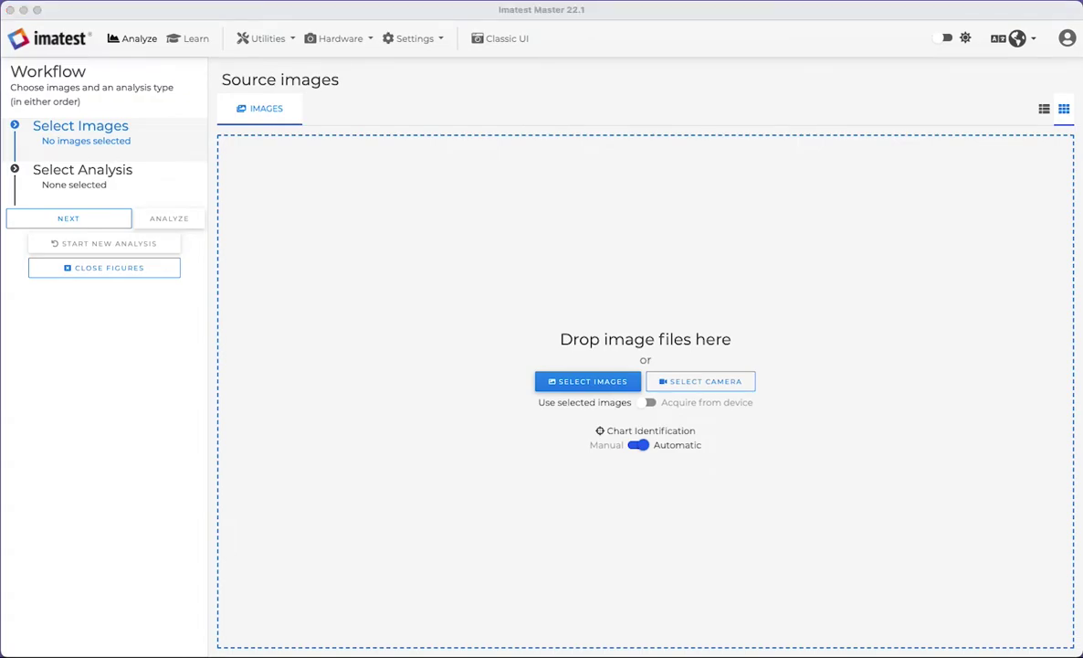
drag(840, 530, 852, 498)
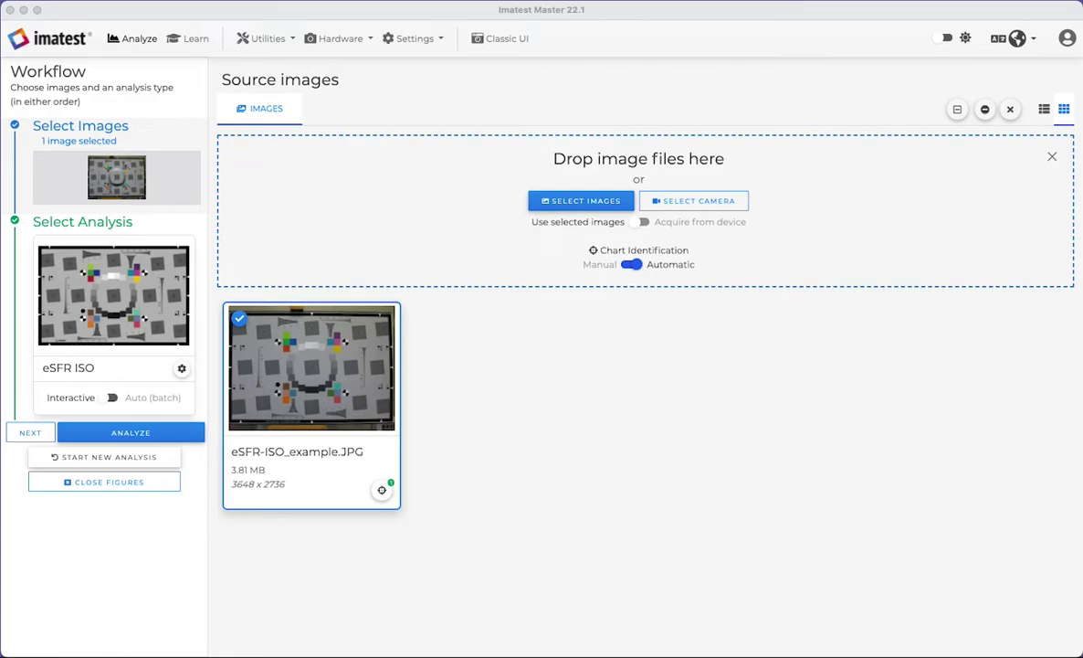
drag(1078, 650, 853, 498)
Check the image card's Identification Results, confirming eSFR ISO at 100% confidence
click(383, 491)
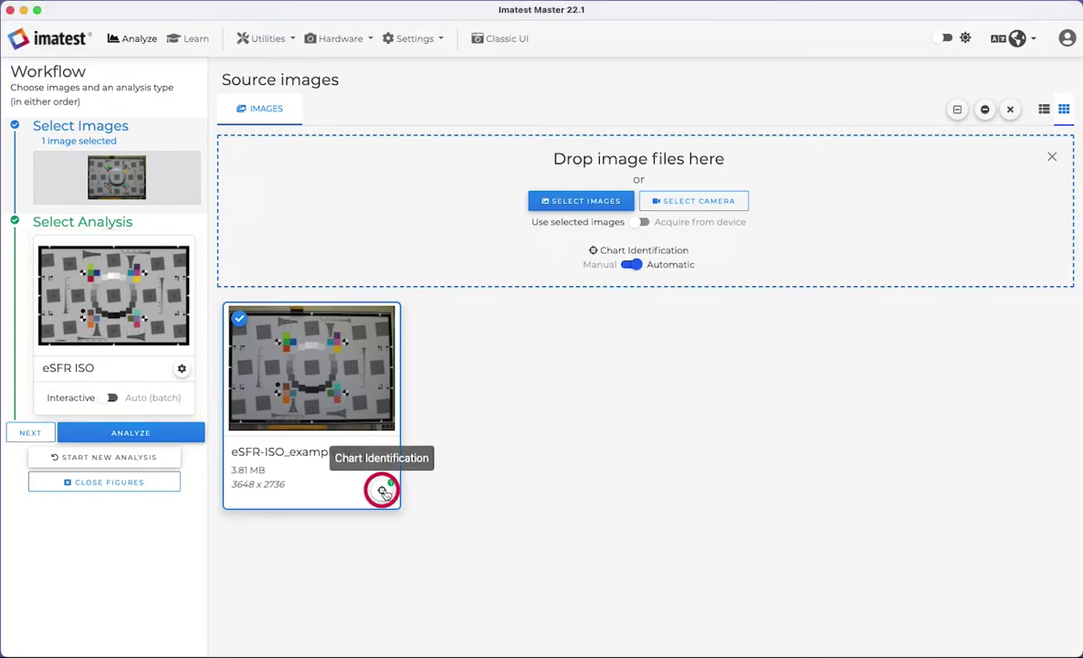
click(384, 492)
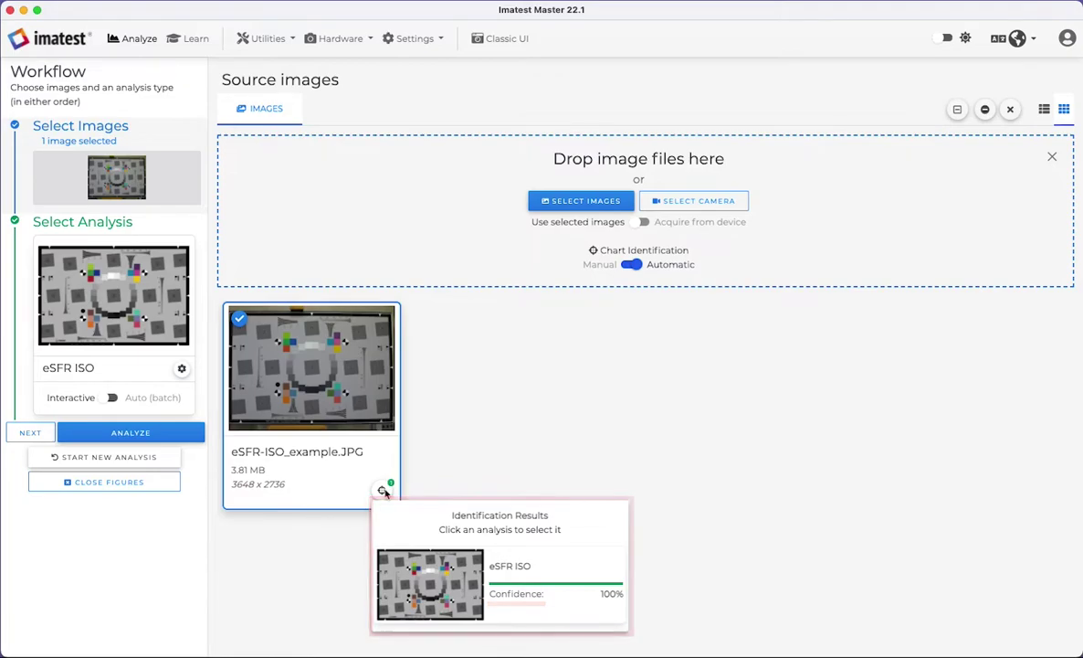
click(382, 491)
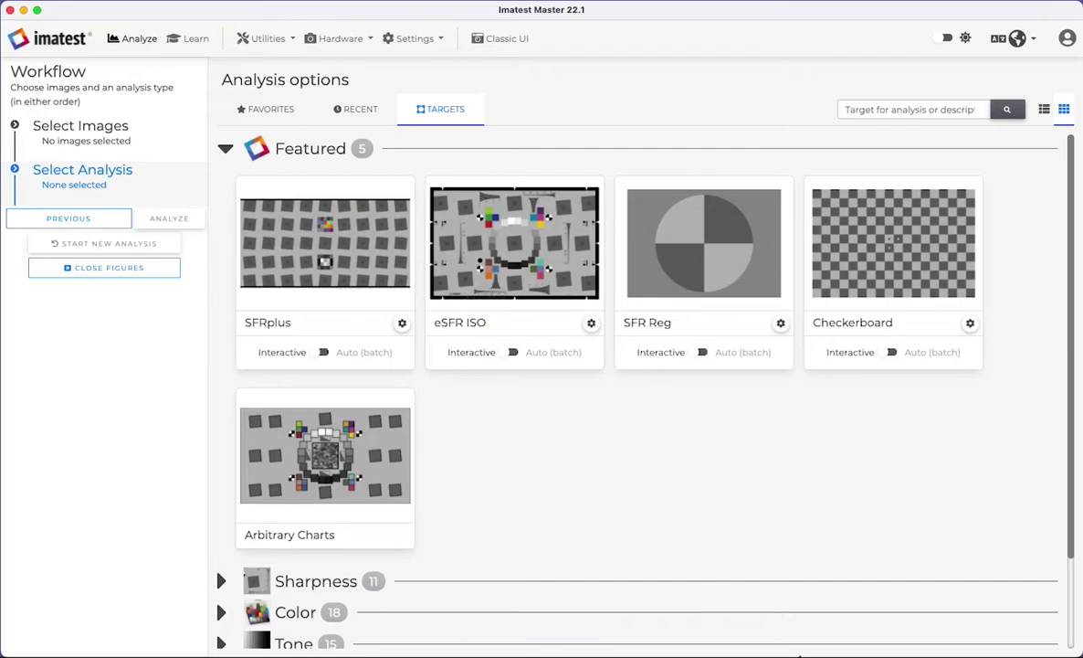
Assign an image directly to an analysis card, then choose the Slanted Edge (SFR) analysis
drag(820, 544, 564, 279)
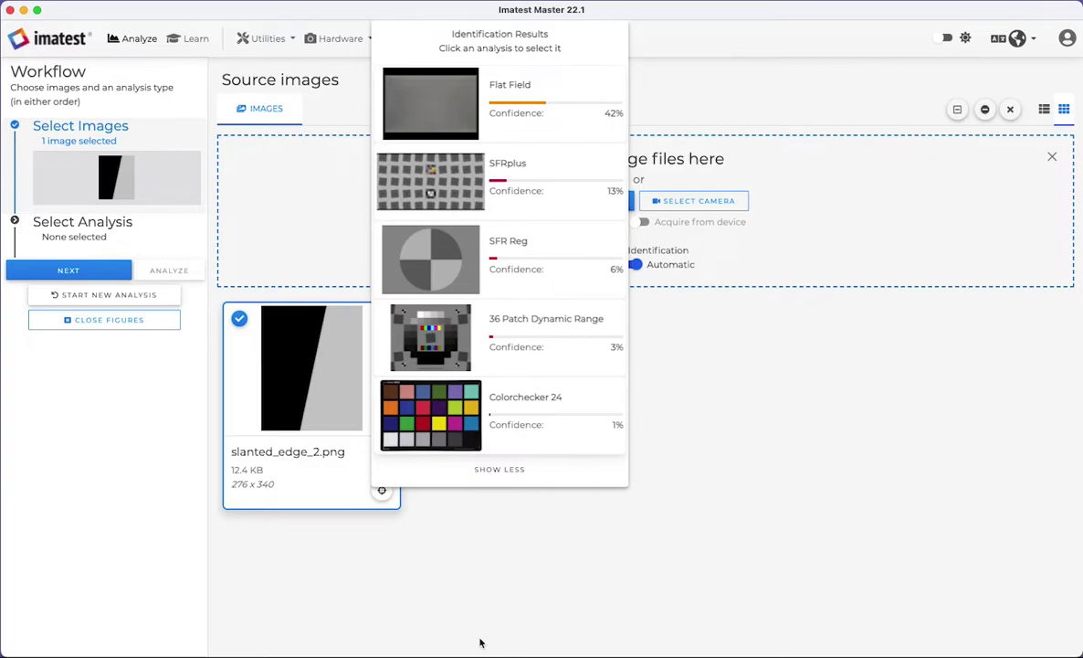
click(638, 554)
click(128, 224)
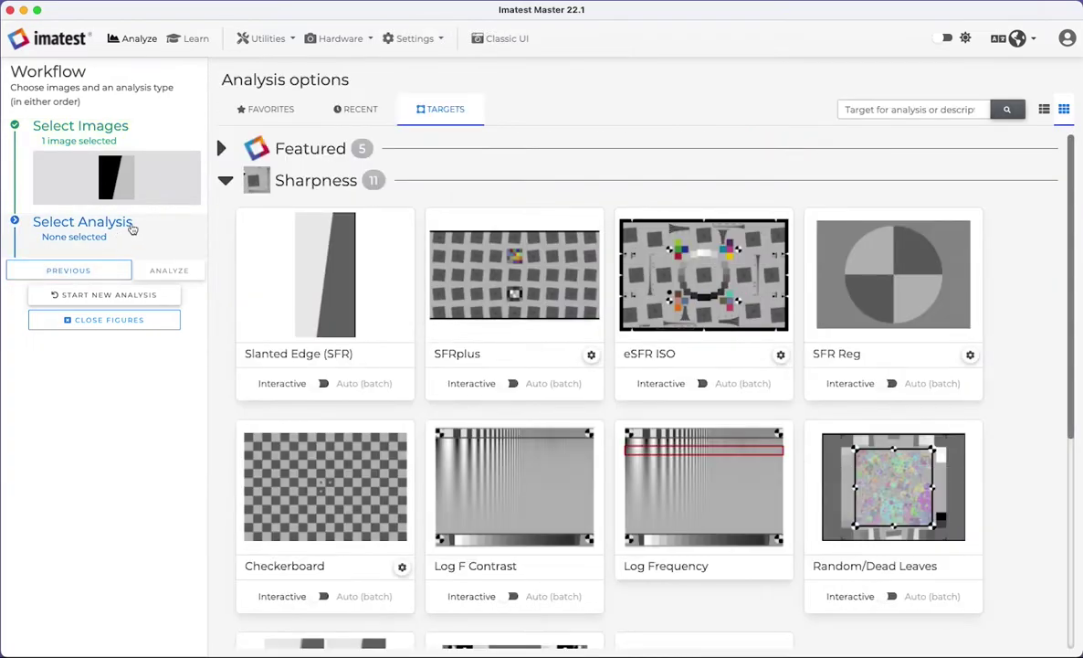
click(318, 297)
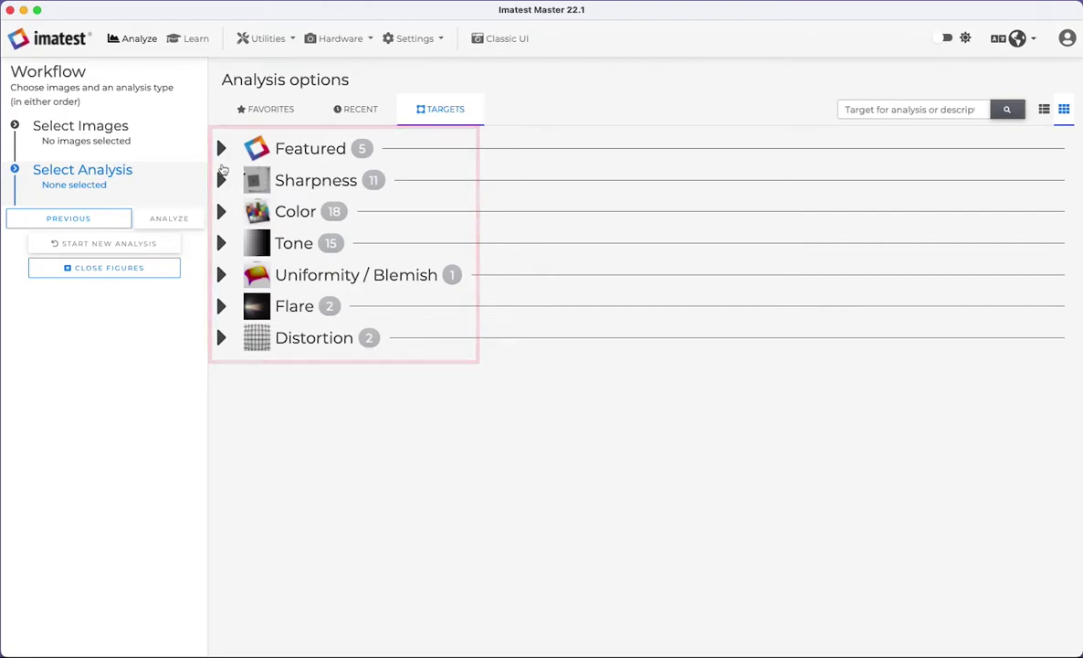
Star Colorchecker 24 under Sharpness as a favorite and view the Favorites list
click(221, 149)
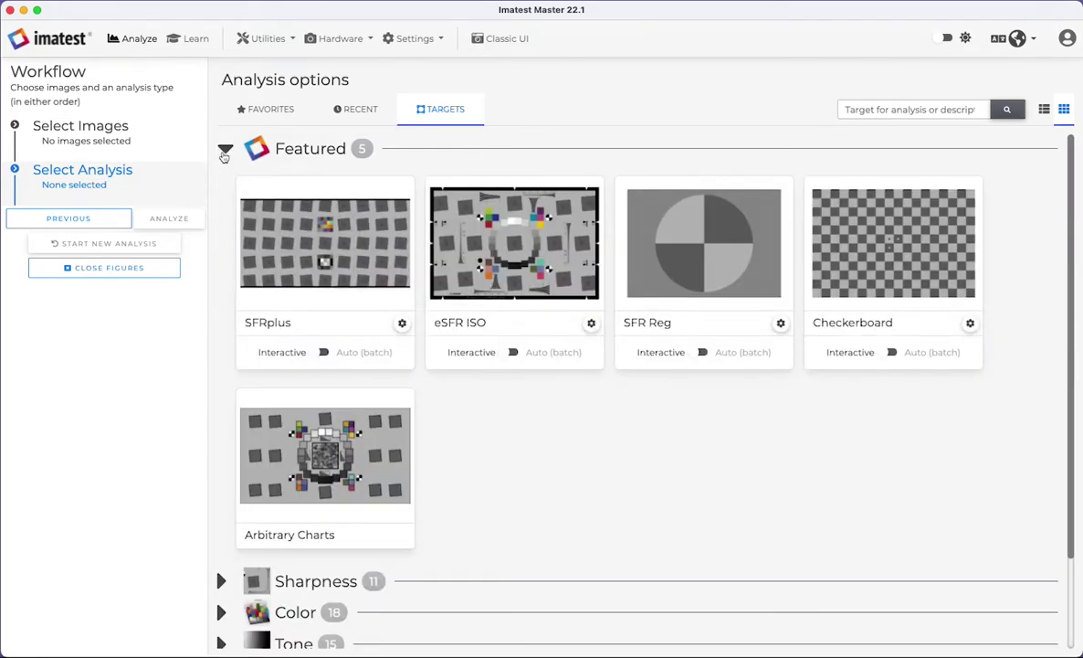
click(224, 152)
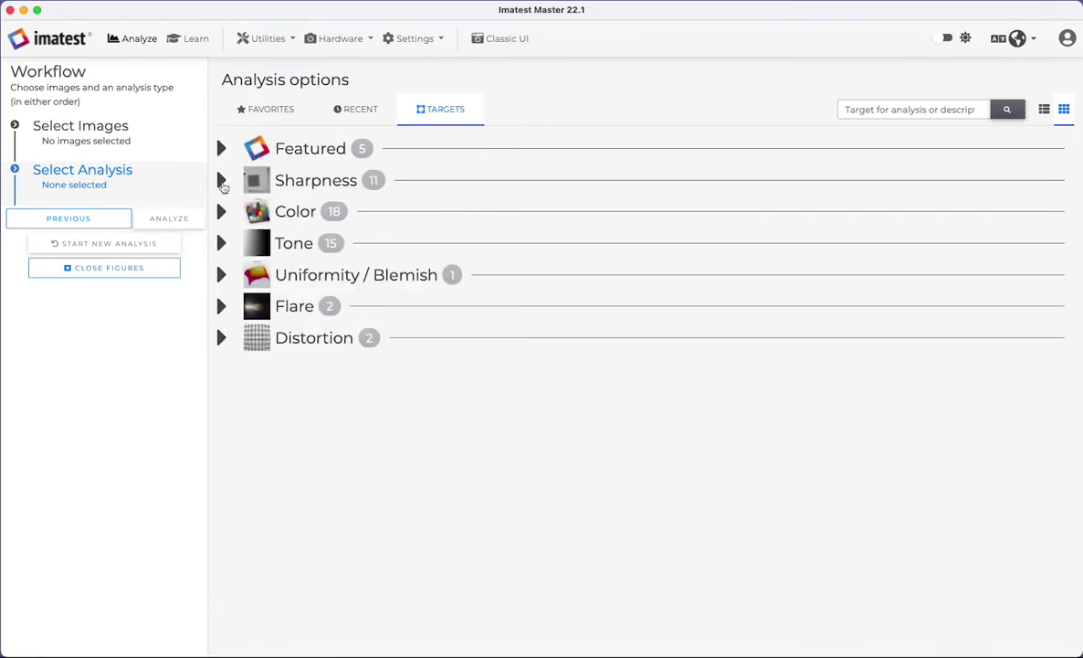
click(221, 181)
drag(1068, 240, 1056, 352)
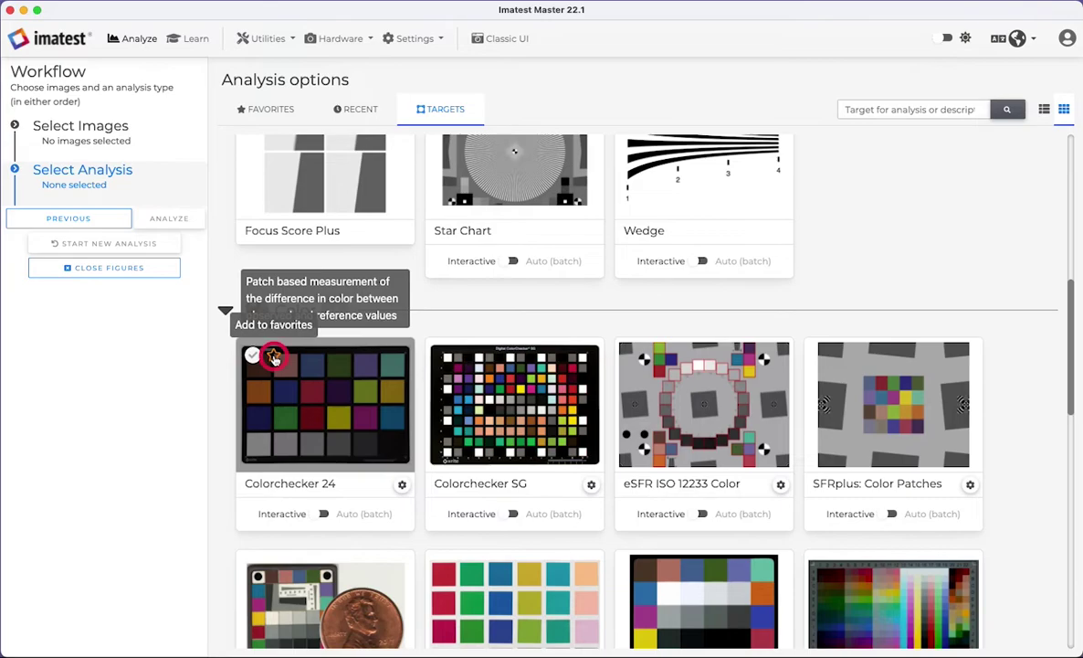
click(274, 358)
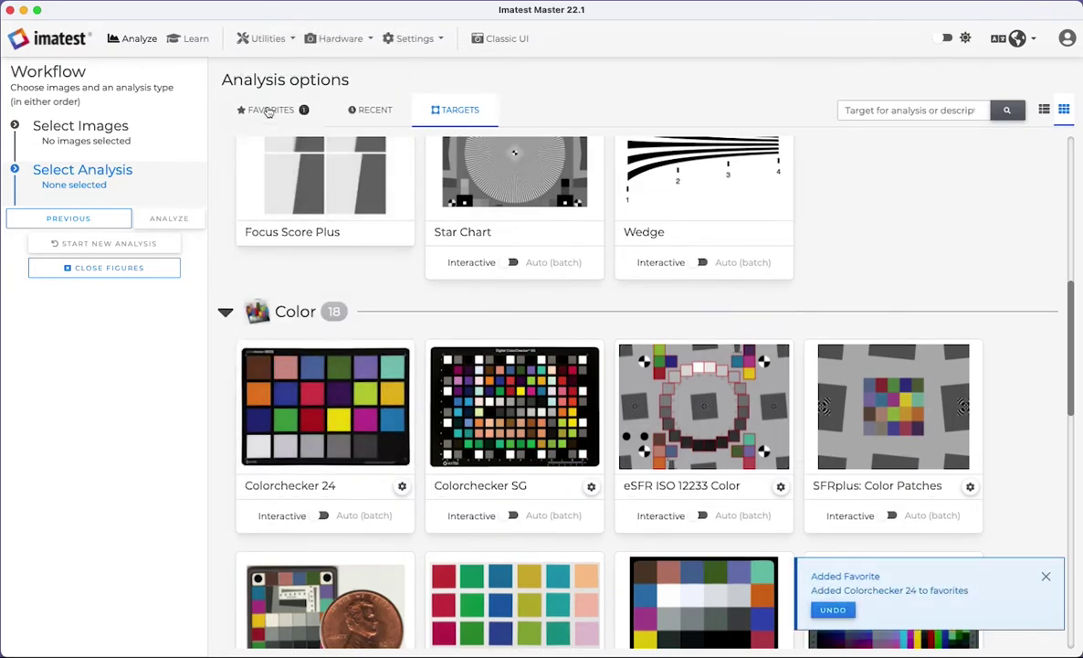
click(270, 112)
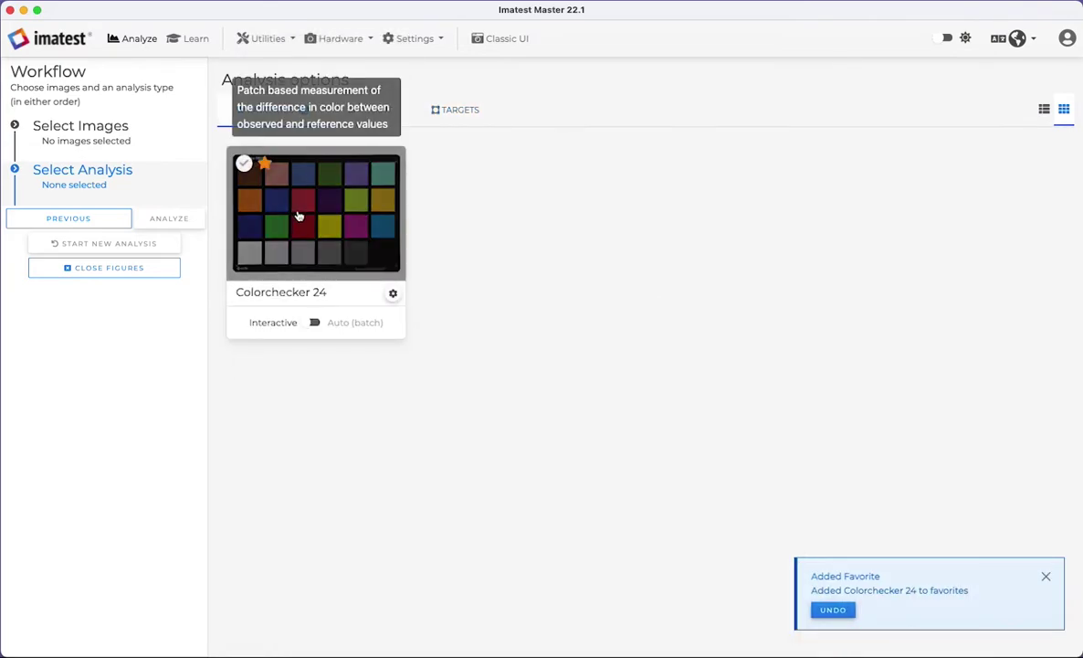
click(297, 216)
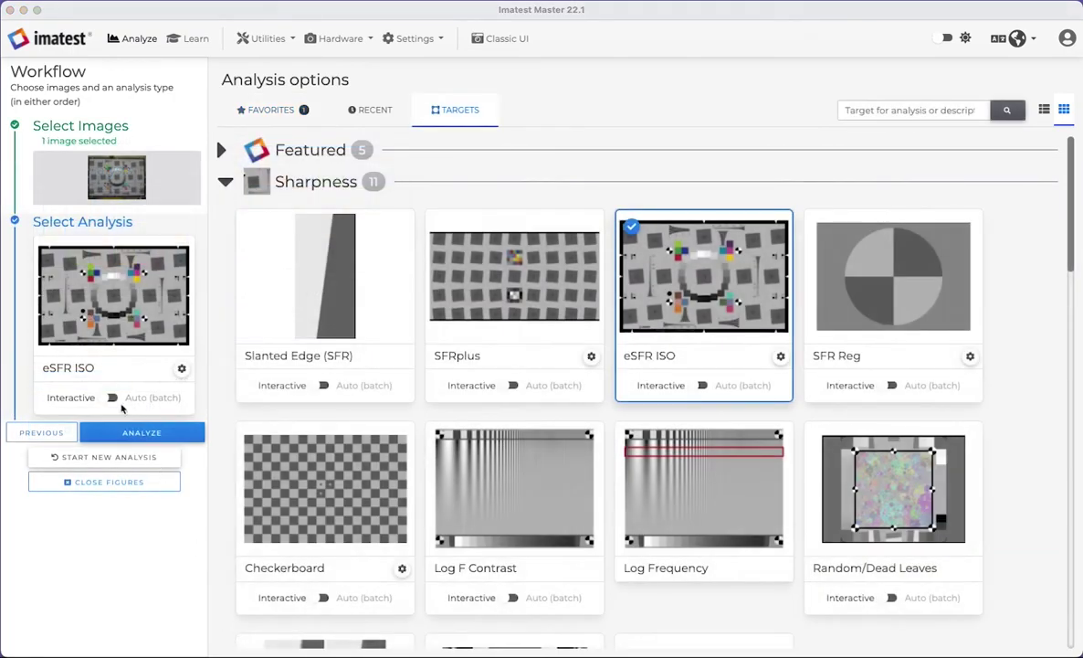
Keep eSFR ISO in Interactive mode and start its analysis
click(111, 399)
click(110, 399)
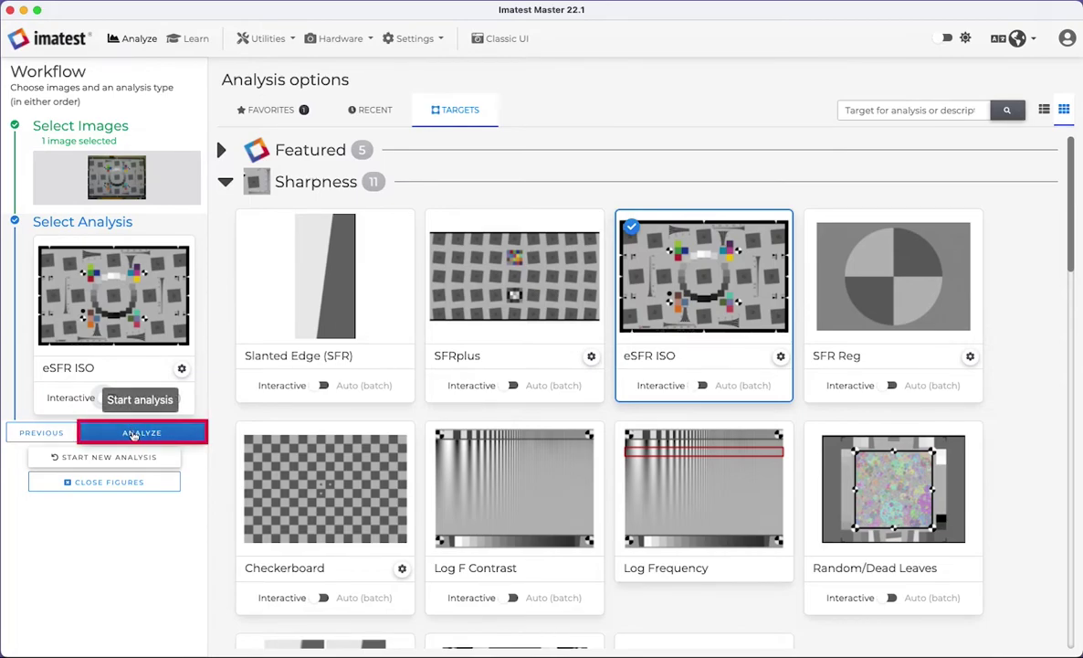
click(131, 433)
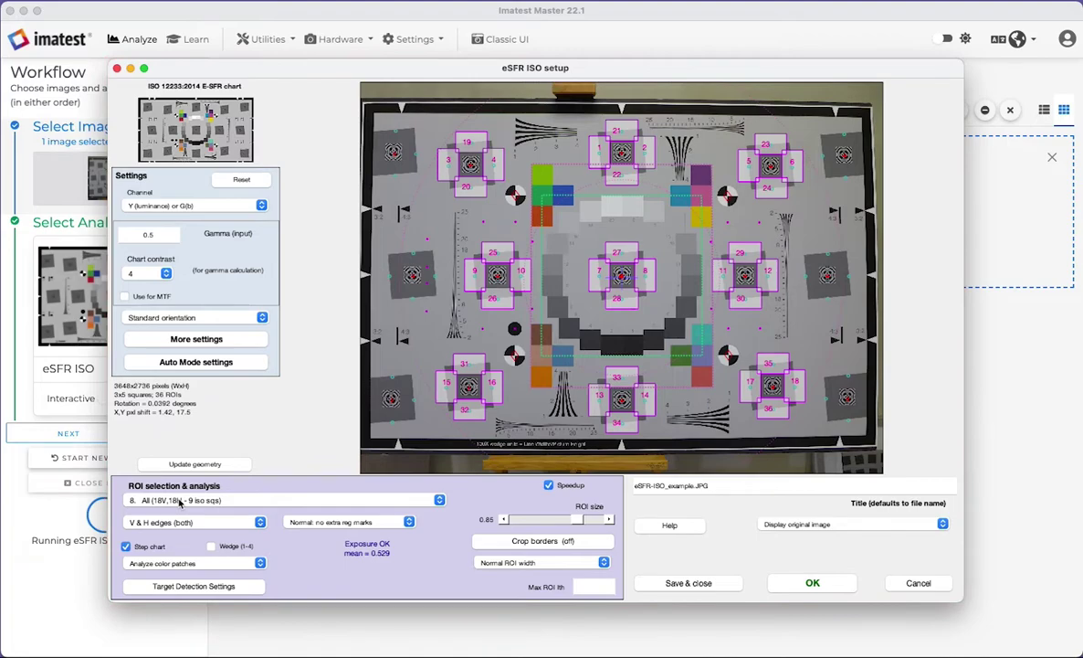
Use ROI option 8 All (18V,18H) with Wedge (1-4) included and accept the Auto mode settings
click(180, 500)
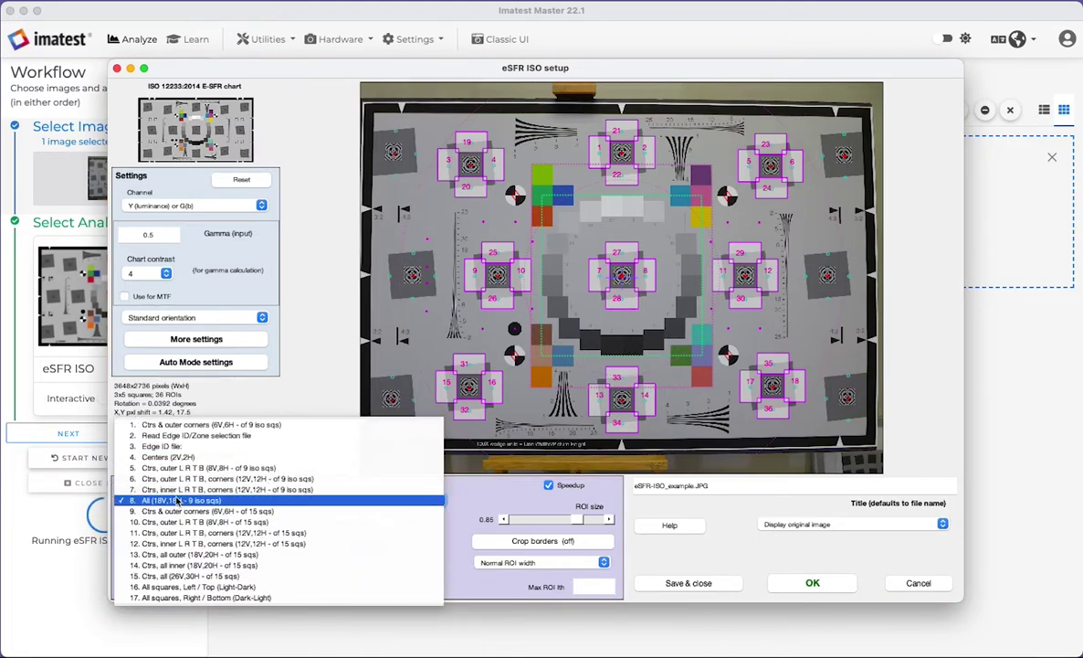
click(182, 500)
click(210, 546)
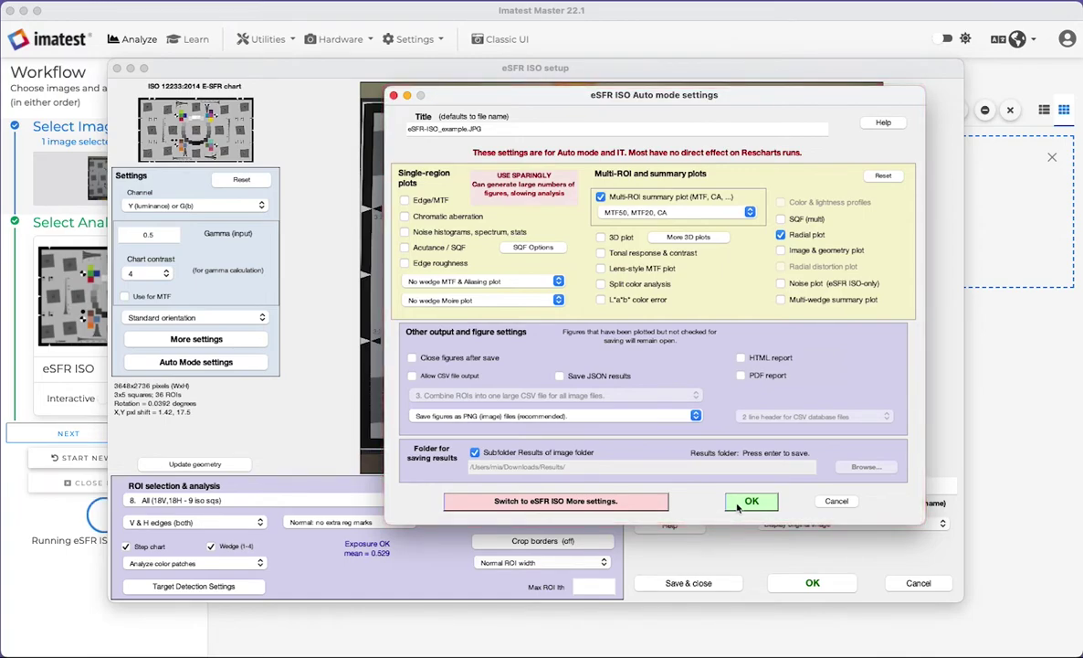
click(738, 505)
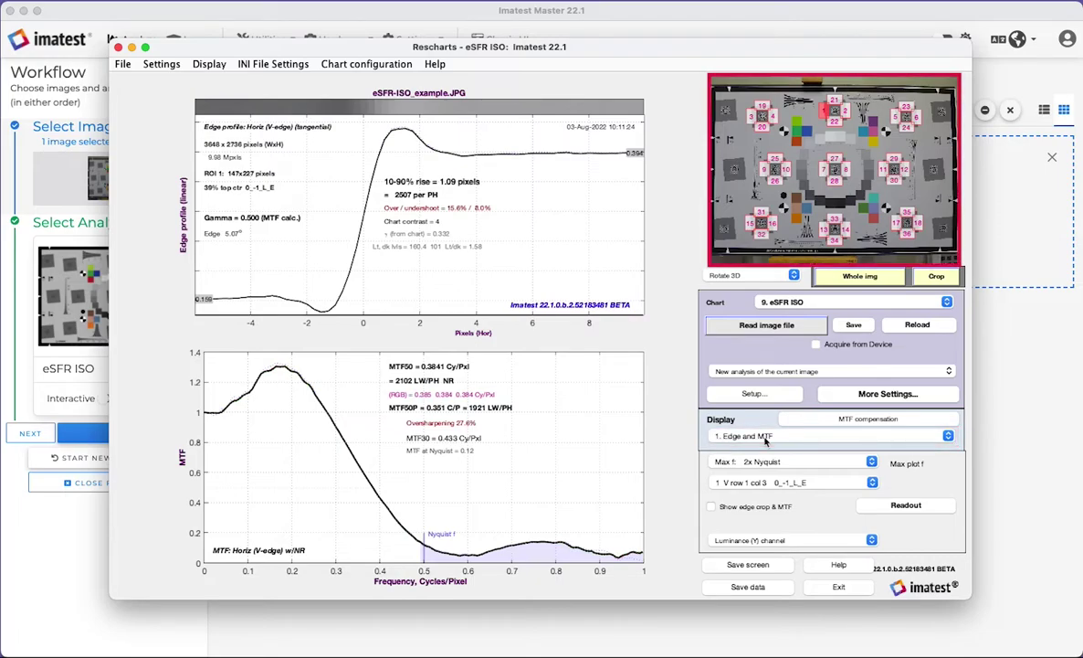
Inspect the Edge and MTF plots for region V row 1 col 3 in the Luminance (Y) channel
click(747, 486)
click(747, 486)
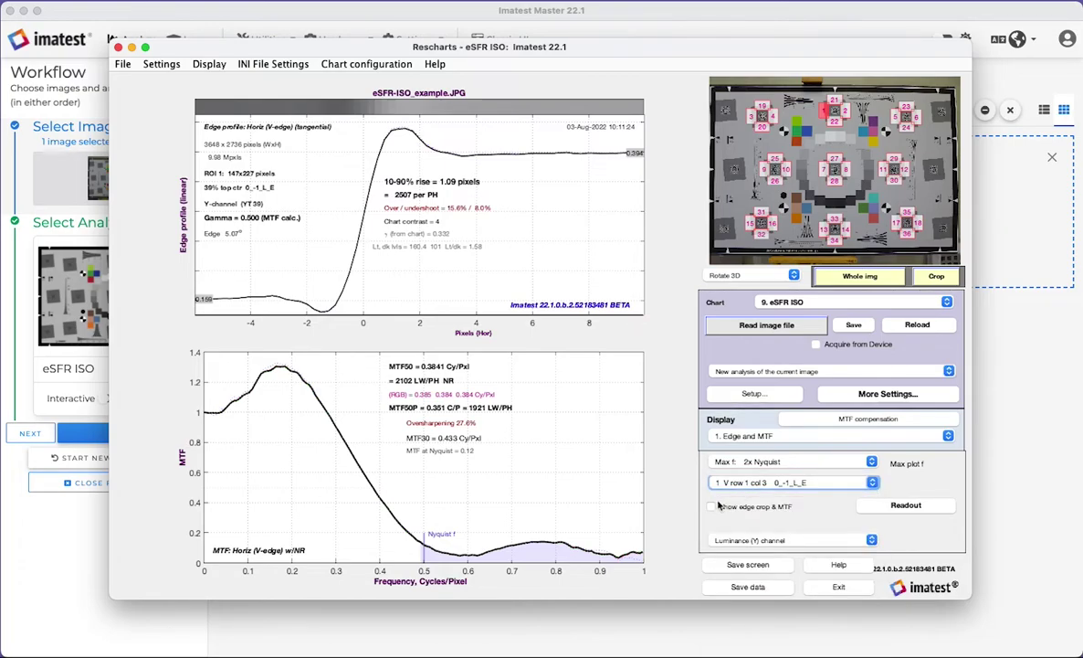
click(712, 507)
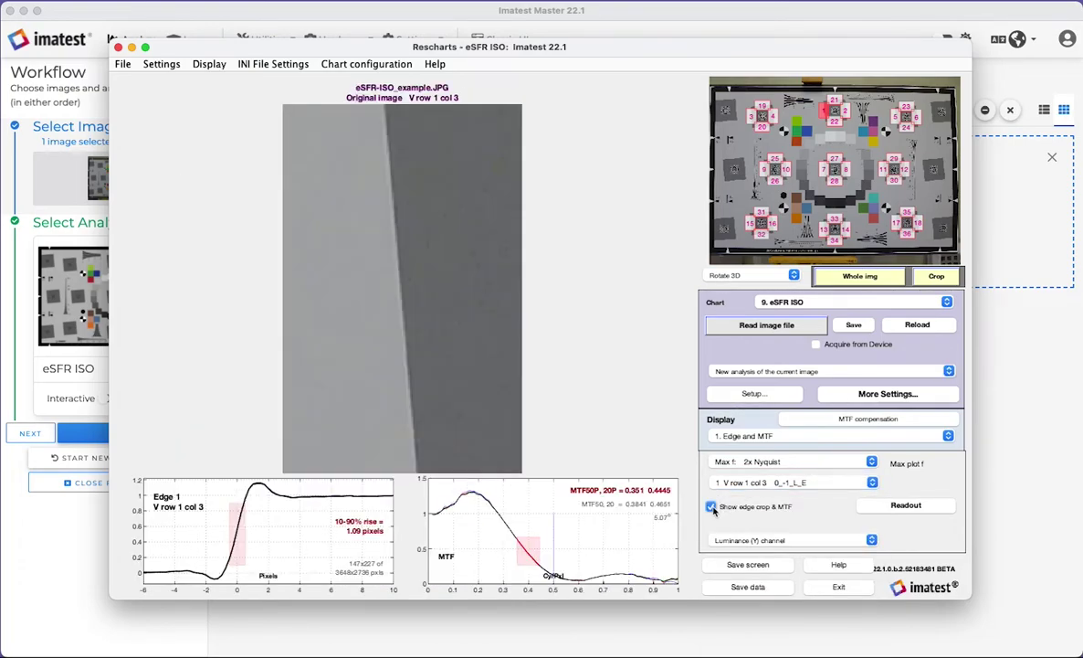
click(711, 507)
click(745, 540)
click(744, 542)
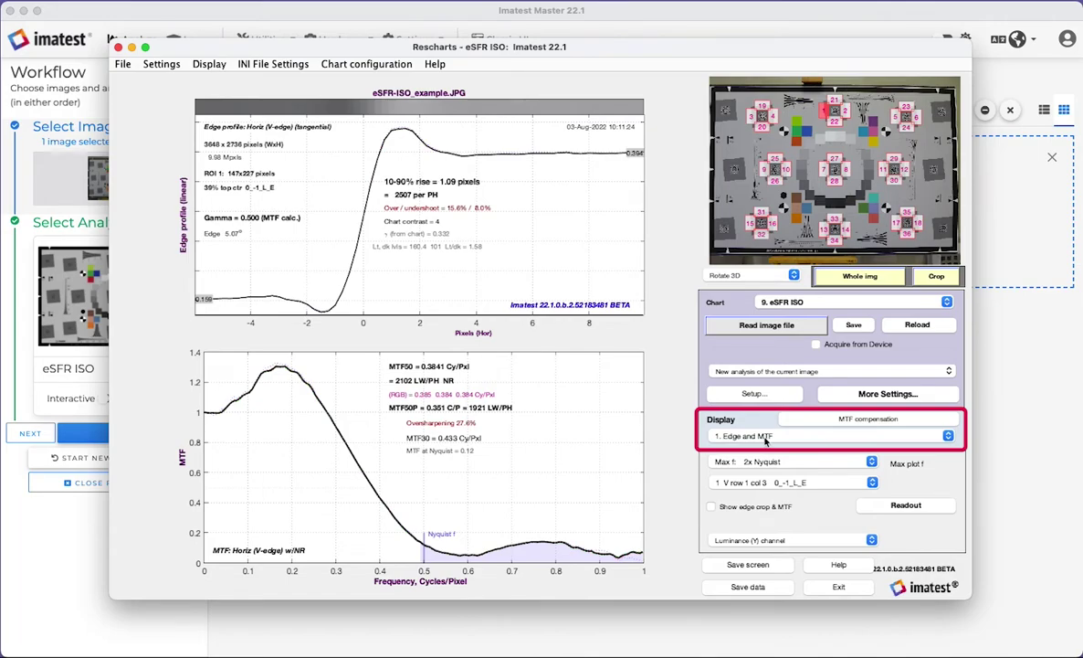
Review the chromatic aberration, a*b* color error, noise and geometry/distortion result displays
click(765, 438)
click(765, 460)
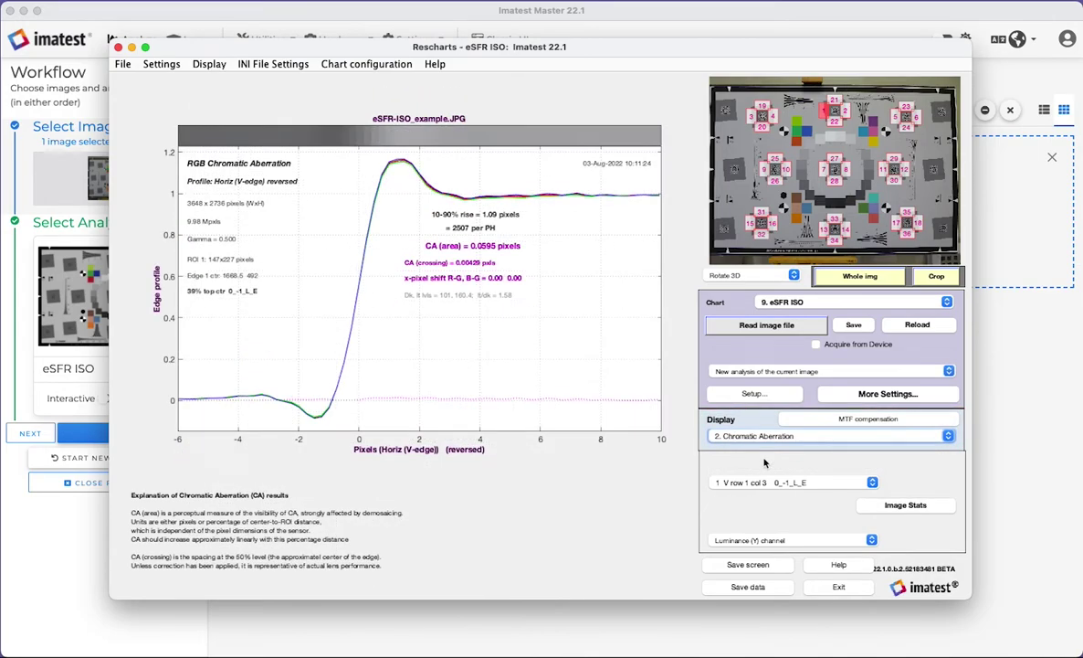
click(766, 436)
click(761, 543)
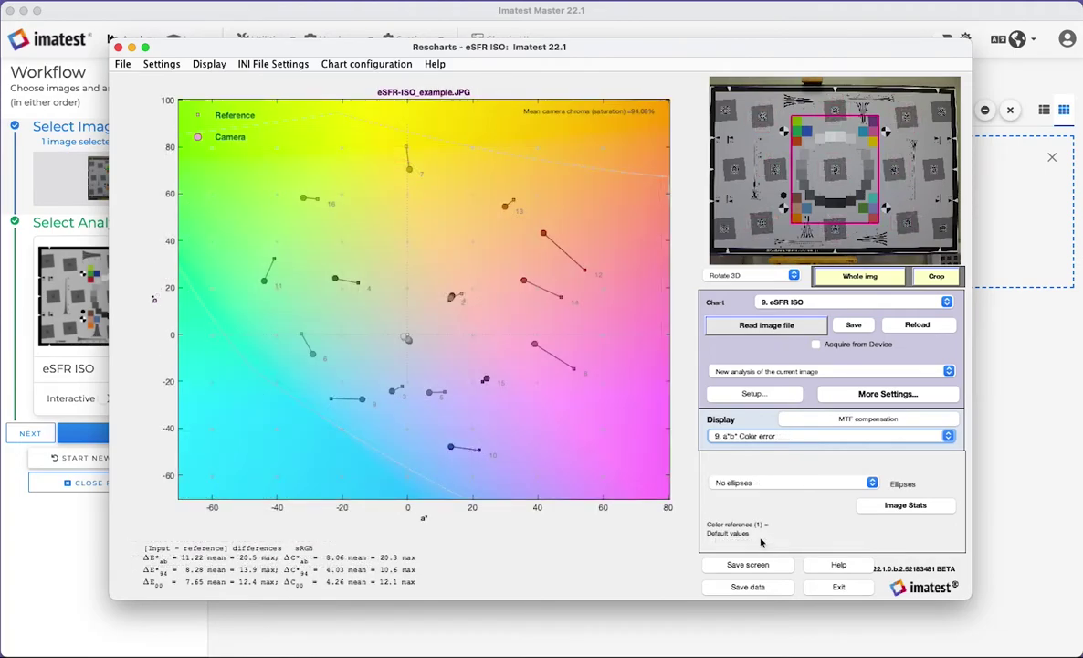
click(766, 436)
click(731, 450)
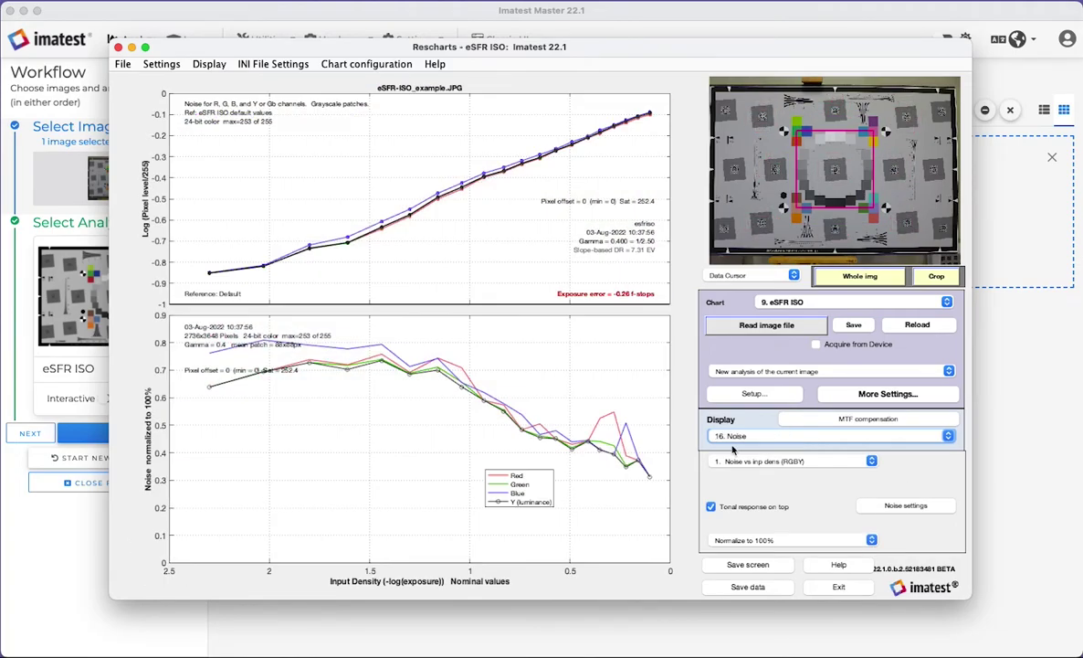
click(766, 437)
click(741, 524)
click(765, 436)
Show the 11. 3D & contour plots display with MTF50 as the plotted quantity
click(749, 448)
click(765, 436)
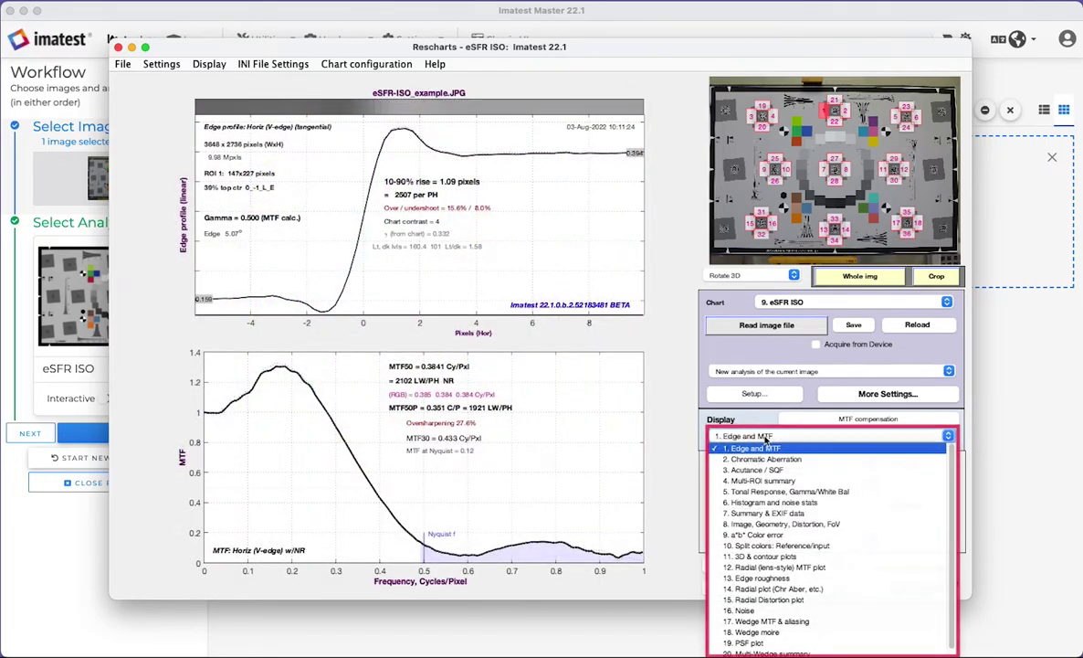
click(765, 556)
click(790, 461)
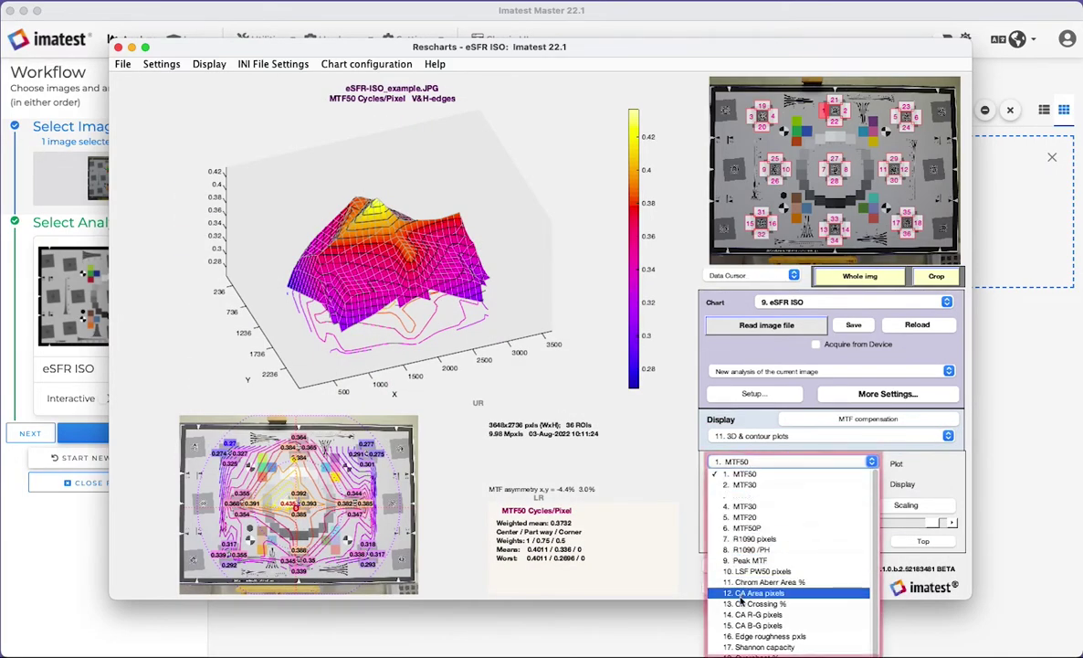
click(741, 475)
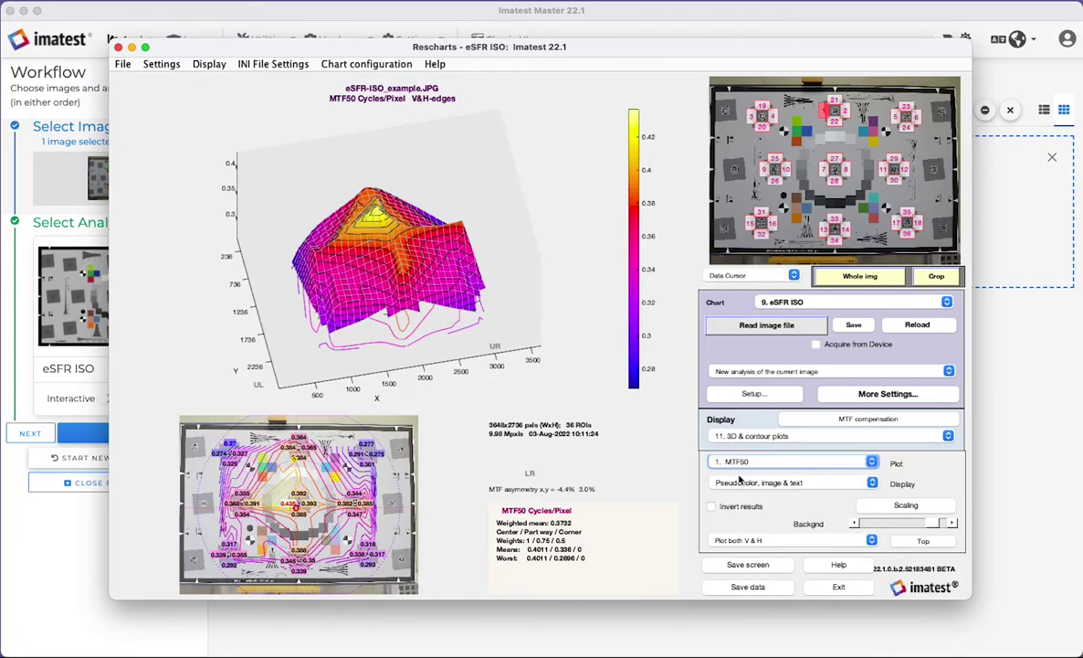
click(747, 586)
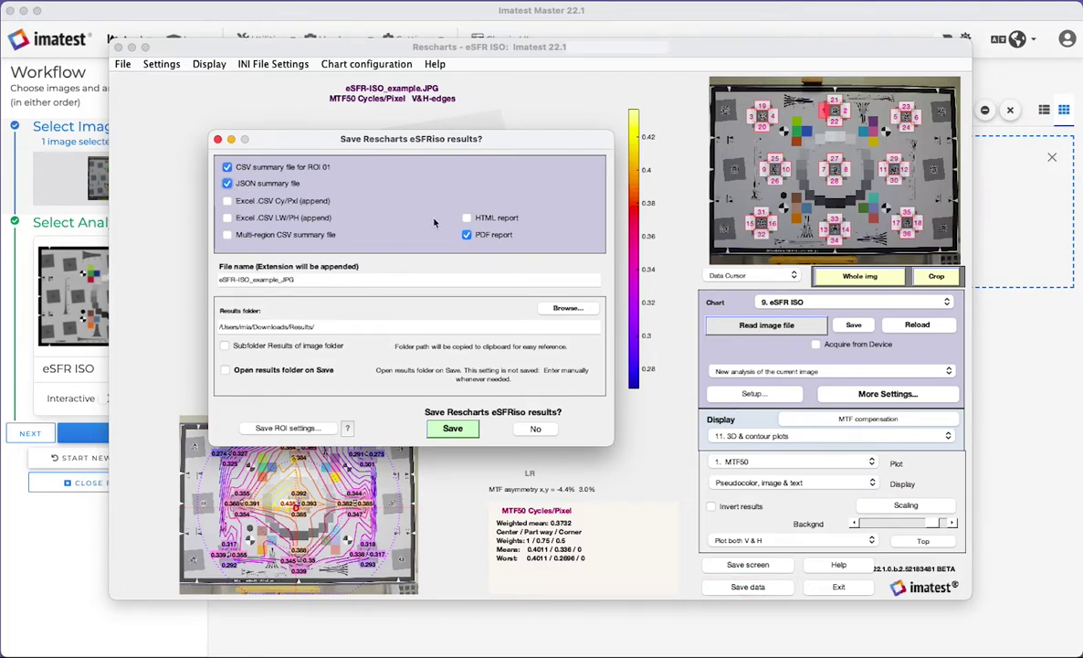
Add an HTML report to the CSV, JSON summary and PDF outputs and save the results
click(467, 218)
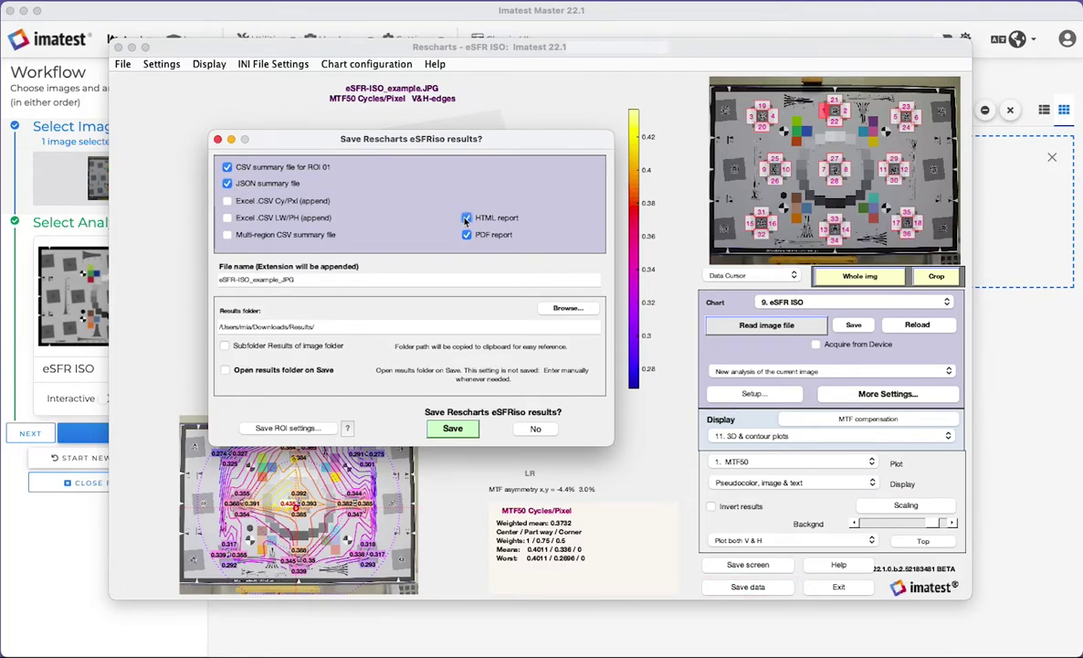
click(449, 428)
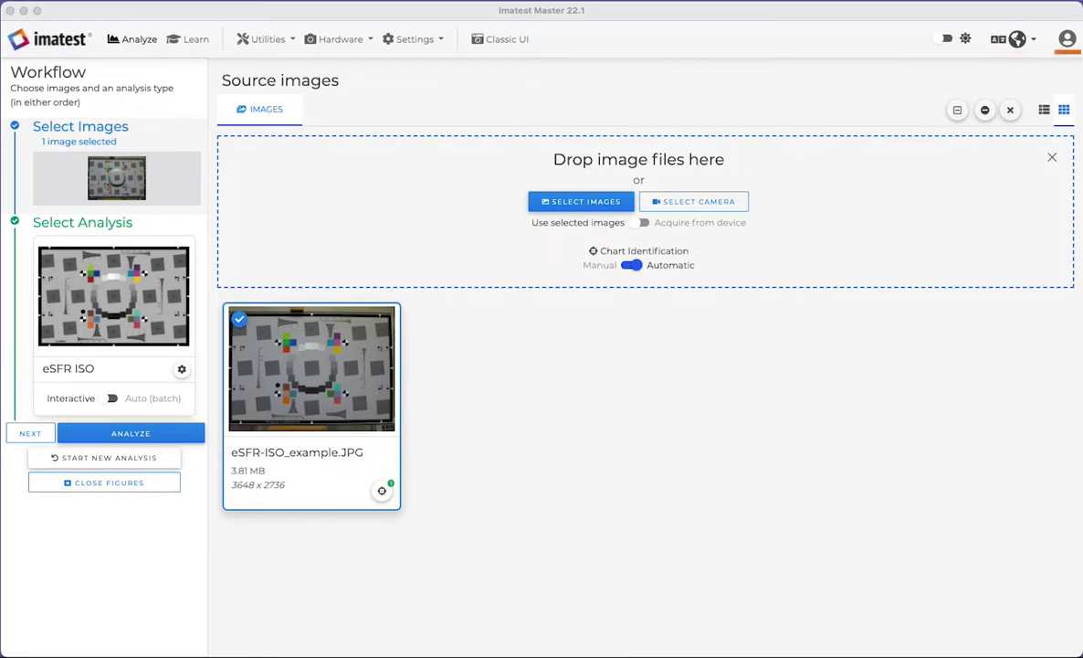
Search the Learn documentation for 'slanted edge'
click(189, 38)
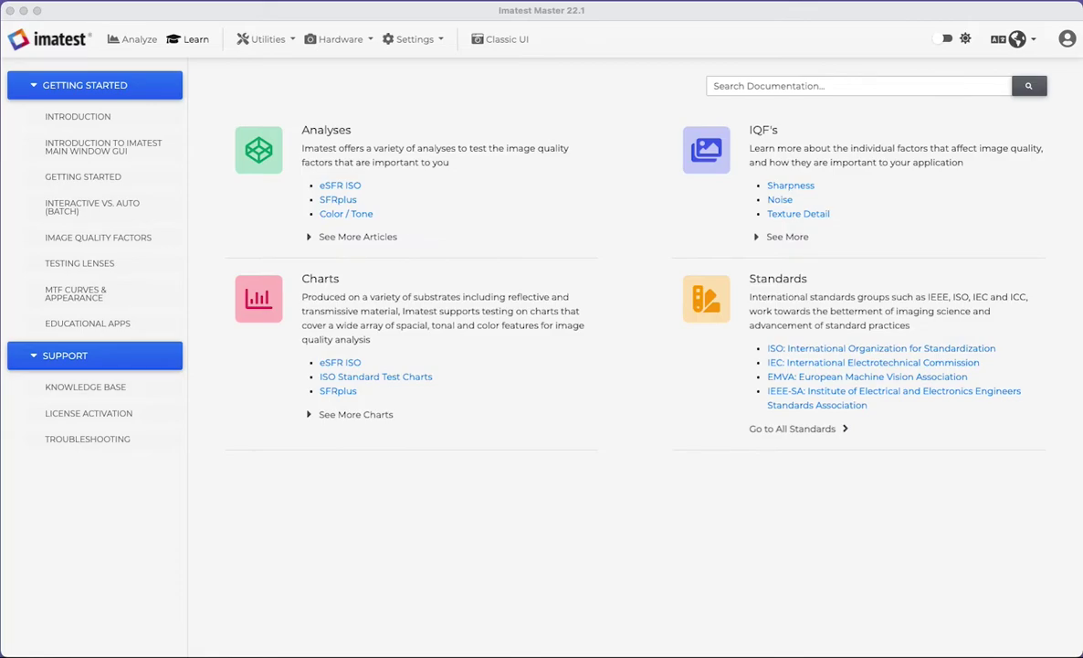
click(813, 85)
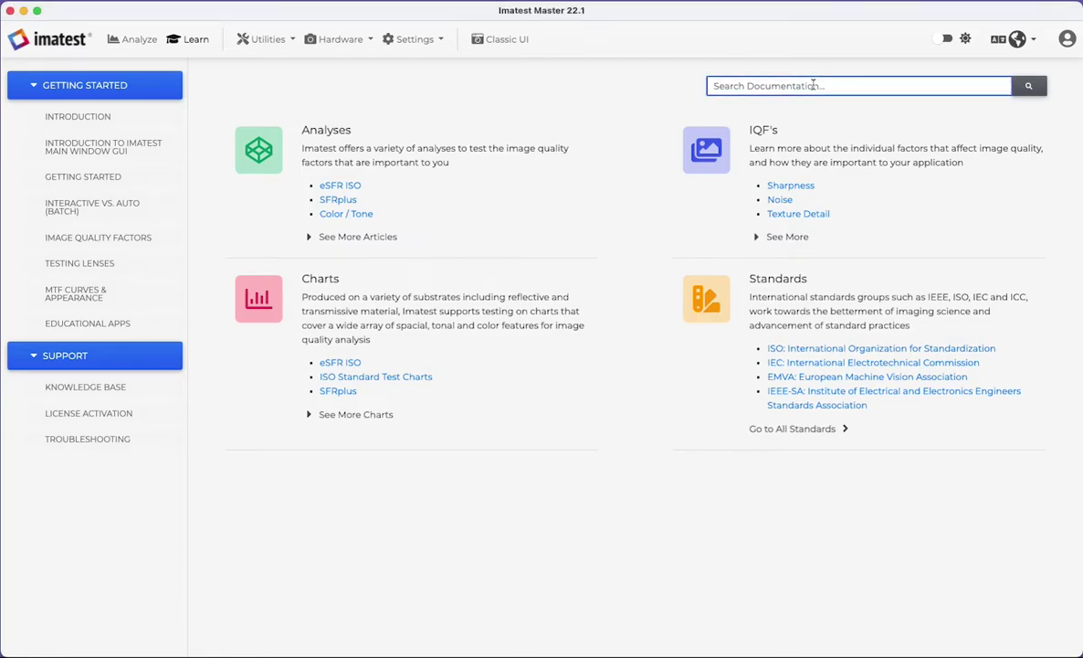
text(slanted edge)
key(Return)
drag(998, 181, 995, 211)
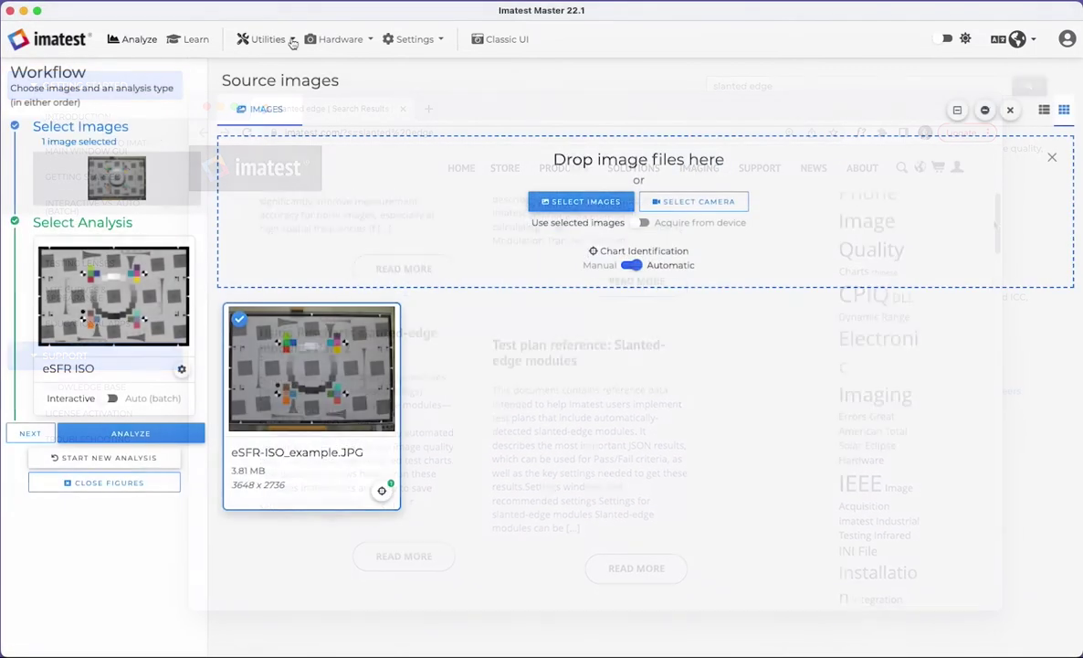
Open the Utilities menu to browse the available tools
click(292, 41)
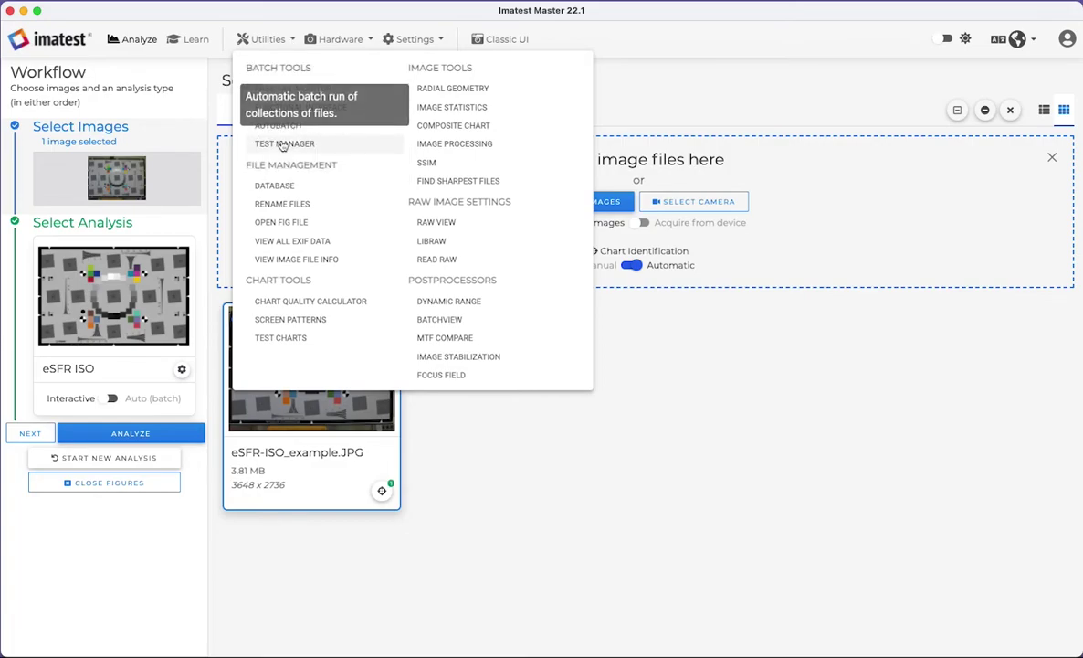
Browse the Hardware menu options, then show the Settings menu's global, image and log-level options
click(356, 40)
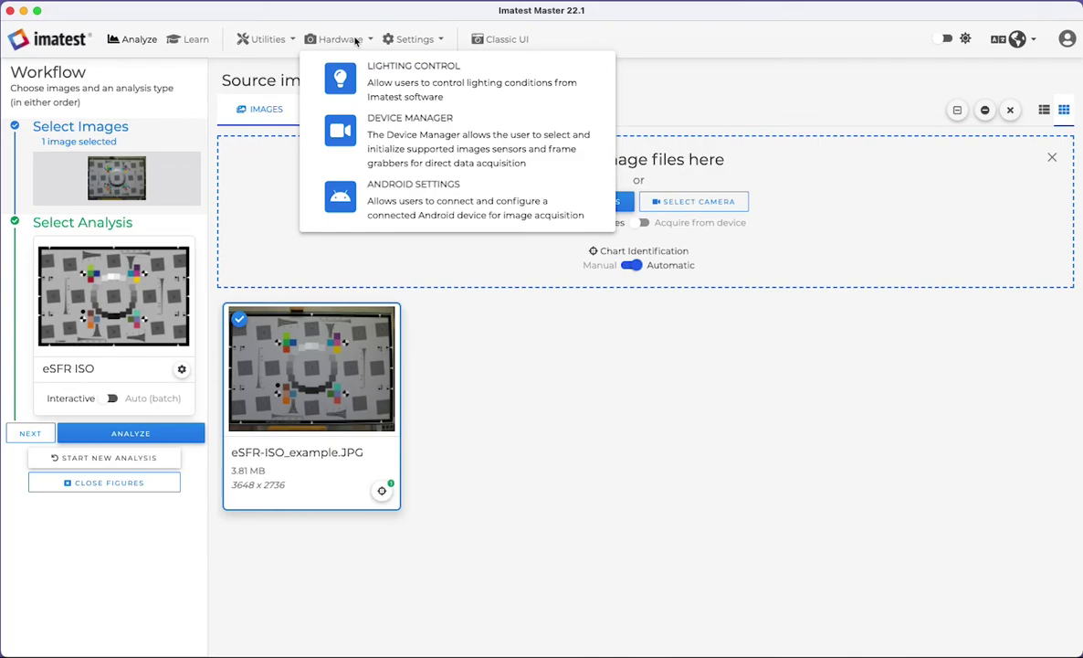
mouse_move(407, 45)
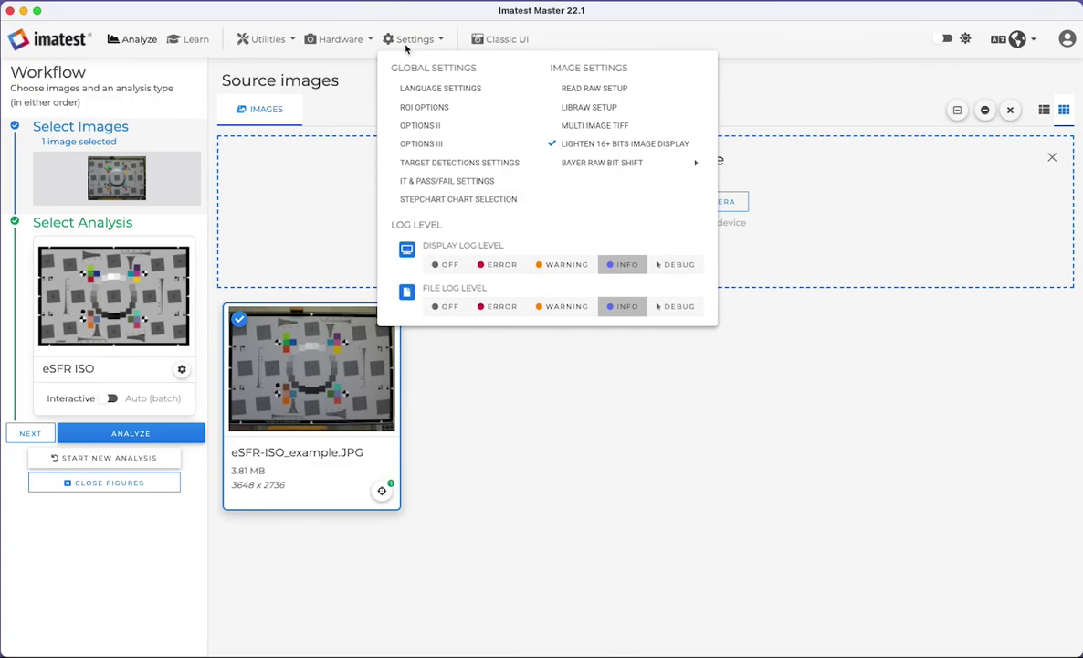